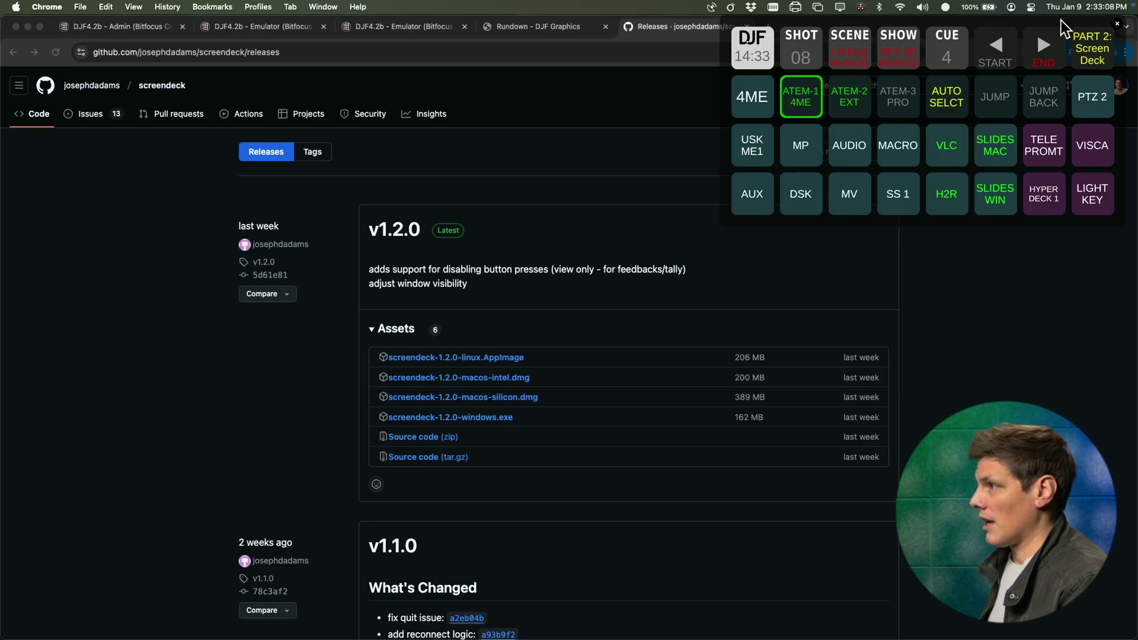
# Step: Drag the floating ScreenDeck keypad into the top-right corner beside the v1.2.0 release page
pyautogui.moveTo(1064, 28); pyautogui.dragTo(1056, 111)
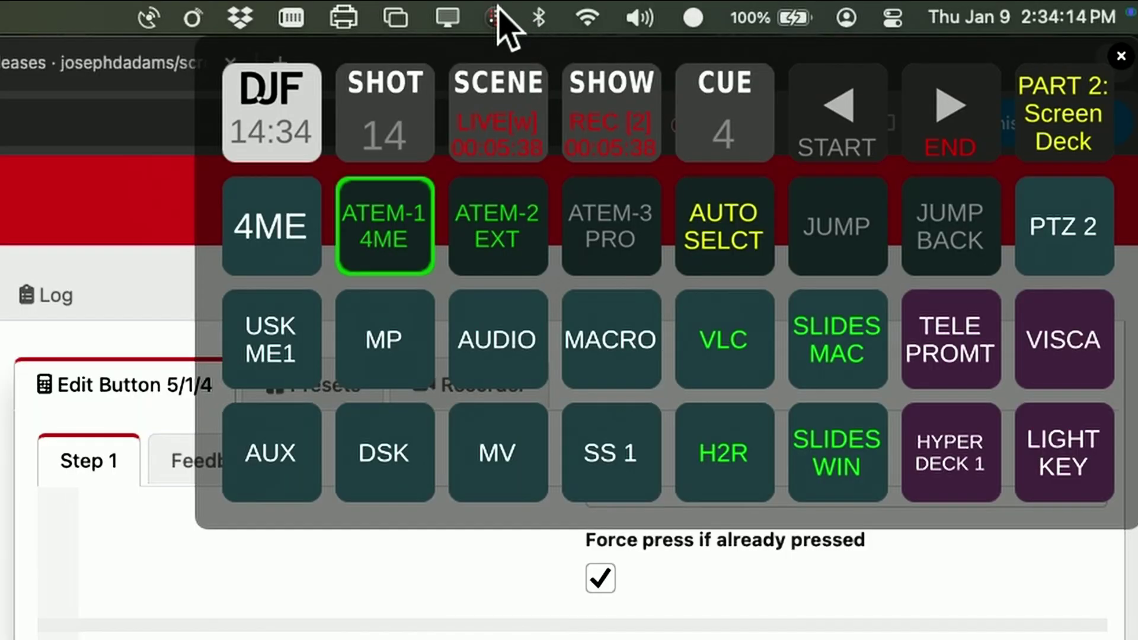
# Step: From the ScreenDeck menu-bar icon, hide and reshow the floating keypad, then reopen its options
pyautogui.click(499, 18)
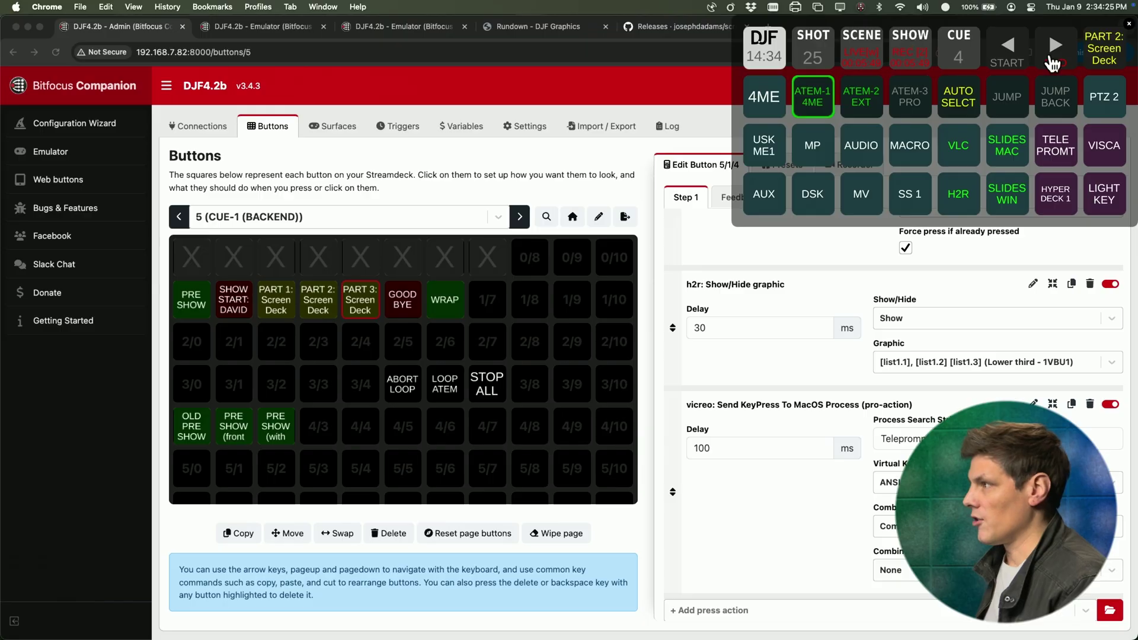
pyautogui.click(861, 9)
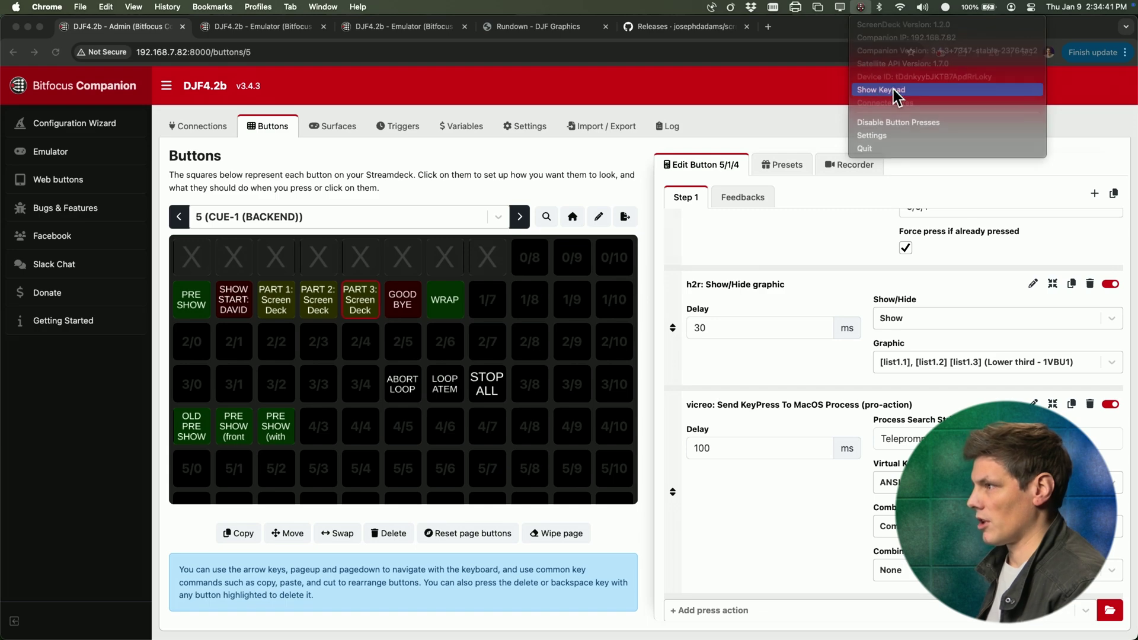
pyautogui.click(893, 89)
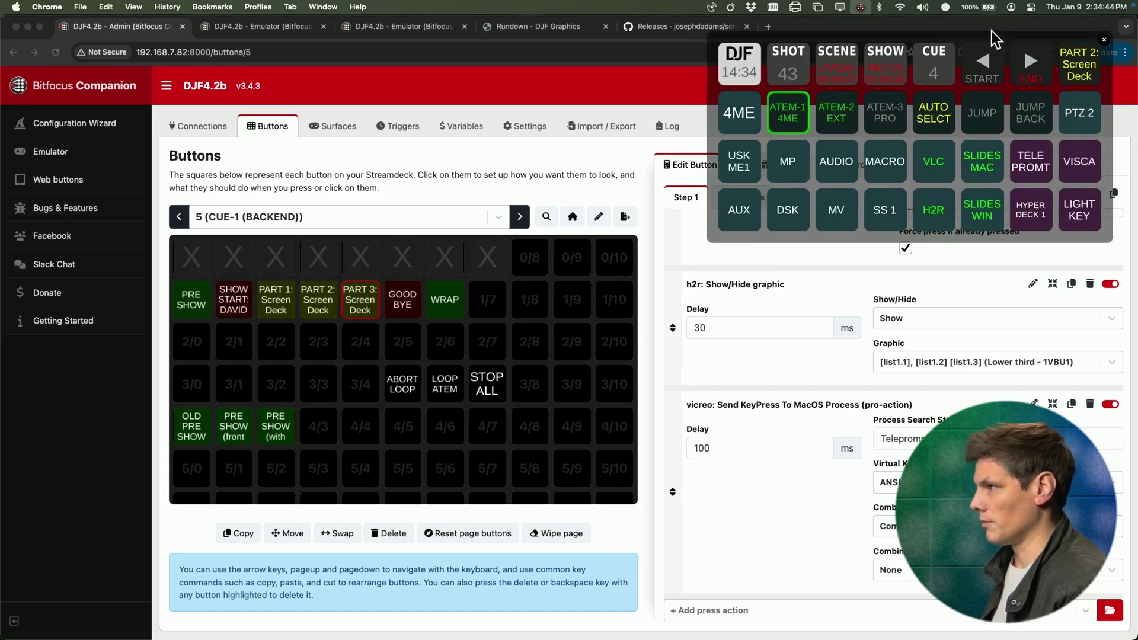
pyautogui.click(860, 8)
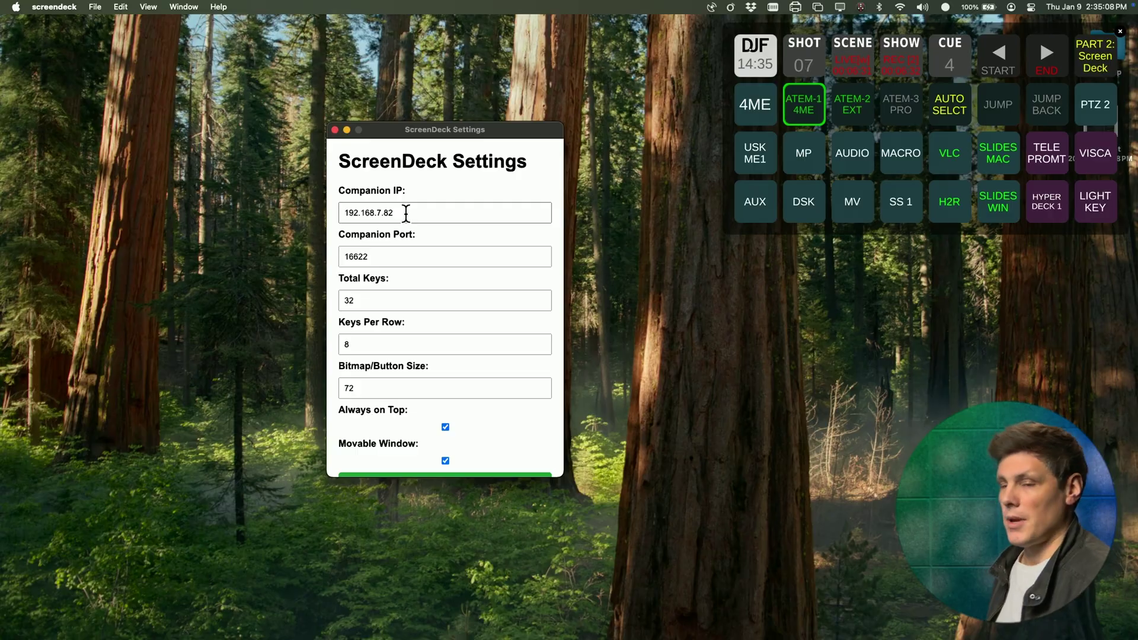
# Step: Edit the Companion Port and Total Keys fields in ScreenDeck Settings
pyautogui.click(411, 257)
pyautogui.click(485, 320)
pyautogui.scroll(-2, 471, 267)
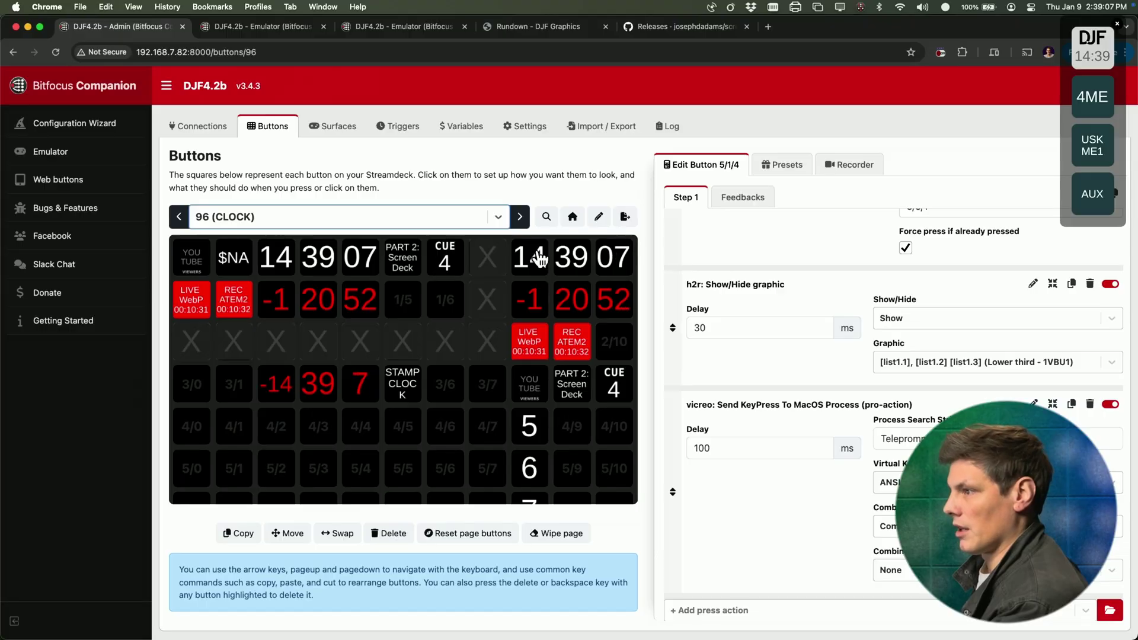
# Step: Save a 12-key, three-per-row ScreenDeck layout and return focus to Companion
pyautogui.click(861, 7)
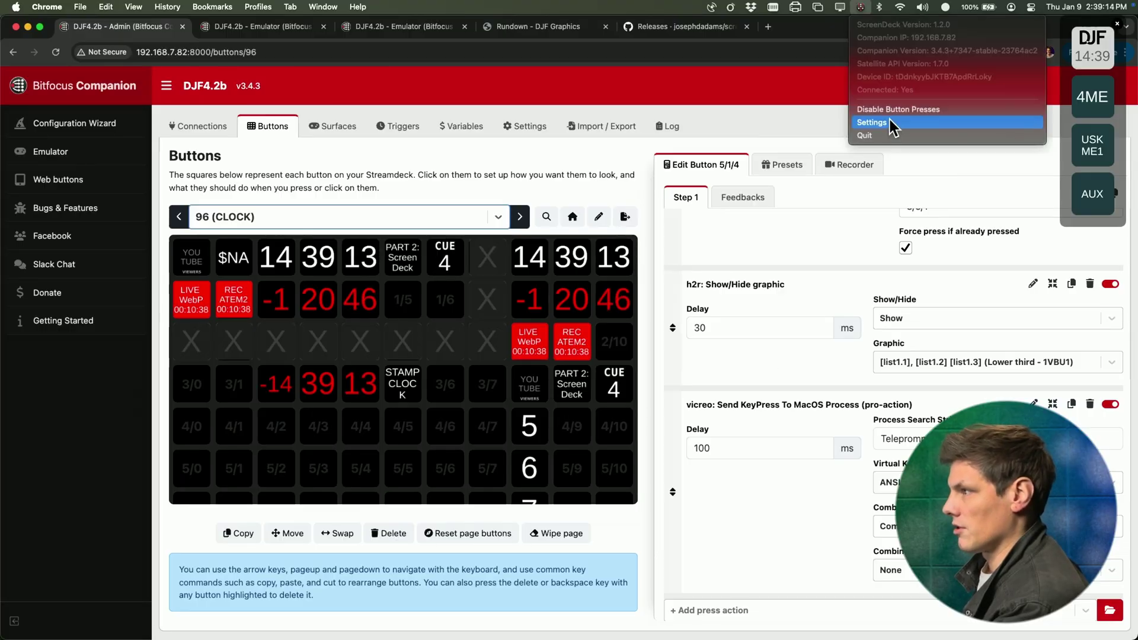
pyautogui.click(876, 116)
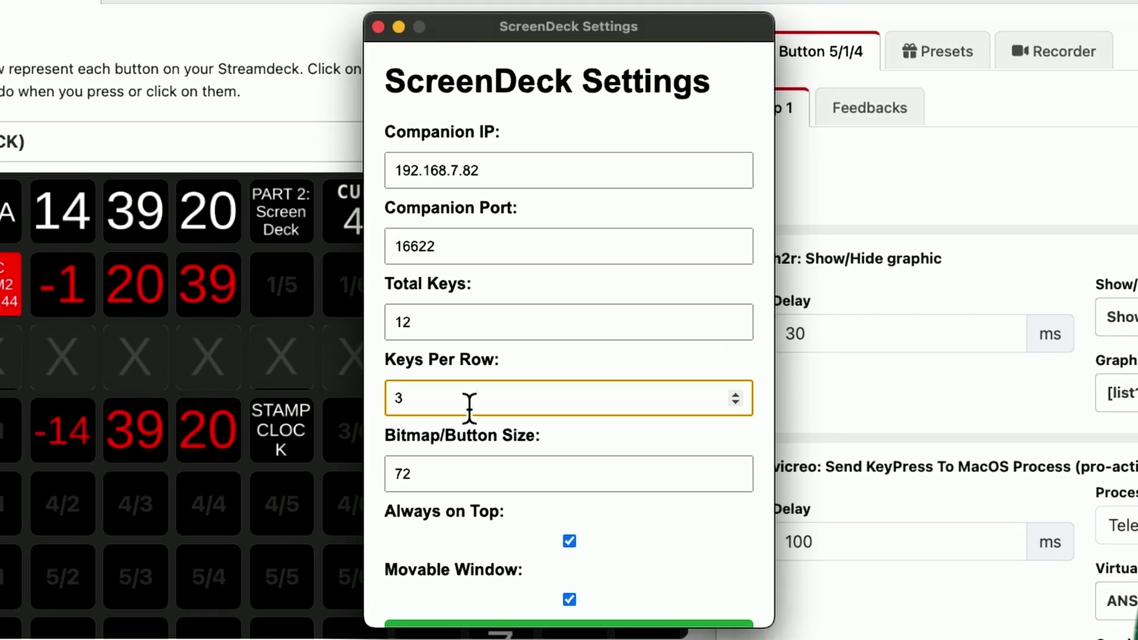
pyautogui.scroll(-3, 469, 495)
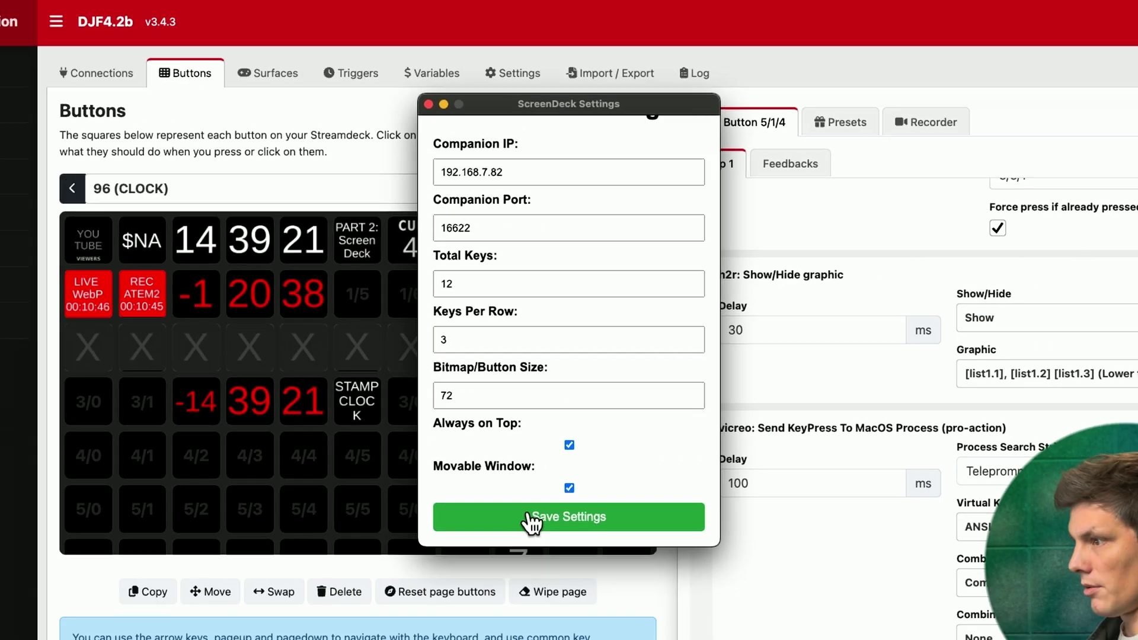
pyautogui.click(531, 523)
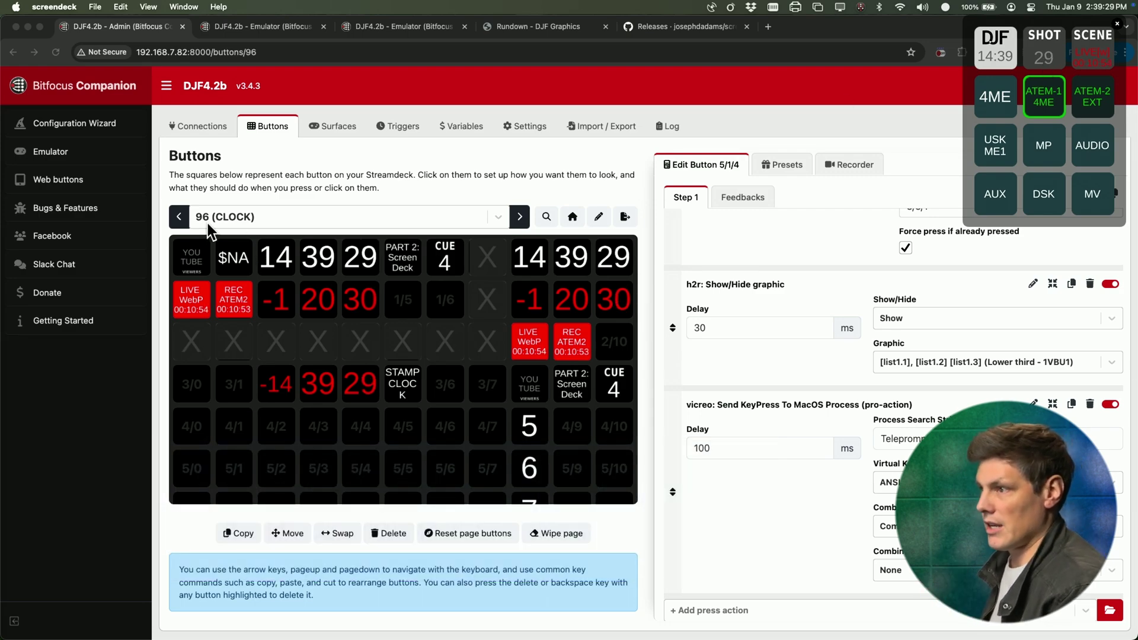
pyautogui.click(231, 216)
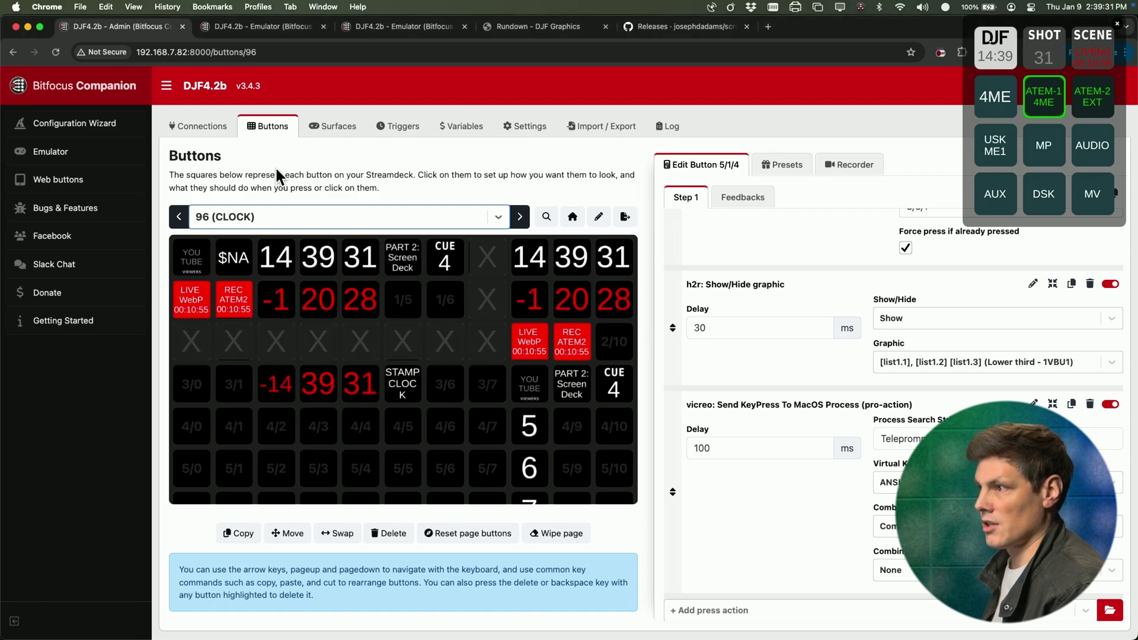
# Step: On the Surfaces page, select the ScreenDeck surface's IP address 192.168.7.16
pyautogui.click(338, 126)
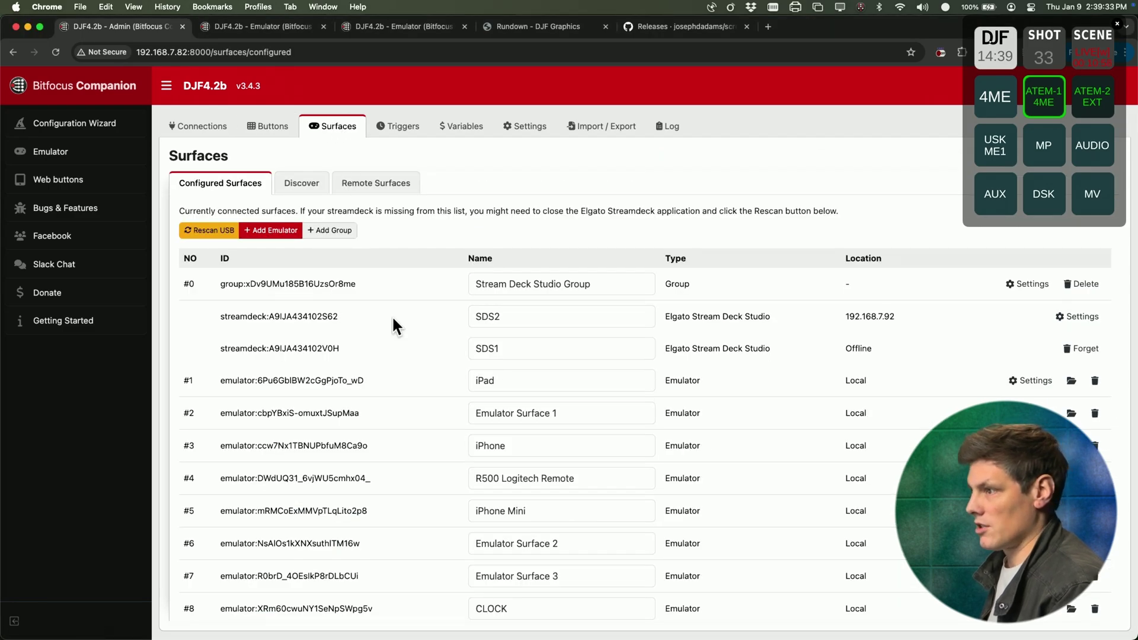
pyautogui.scroll(-2, 392, 316)
pyautogui.scroll(-4, 392, 315)
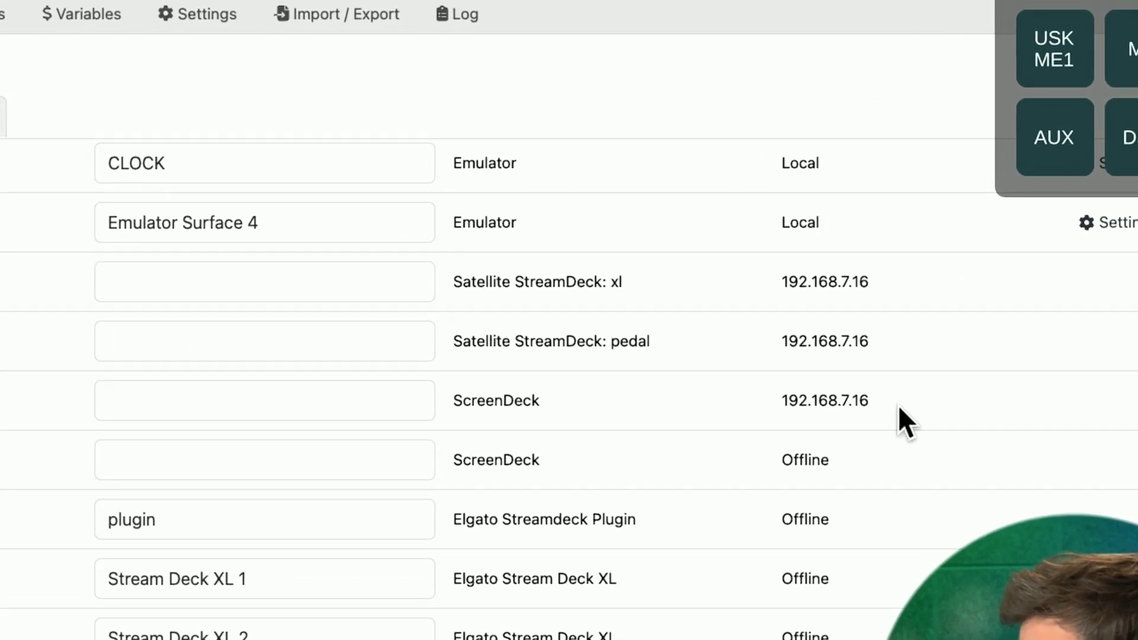
pyautogui.moveTo(872, 400); pyautogui.dragTo(803, 401)
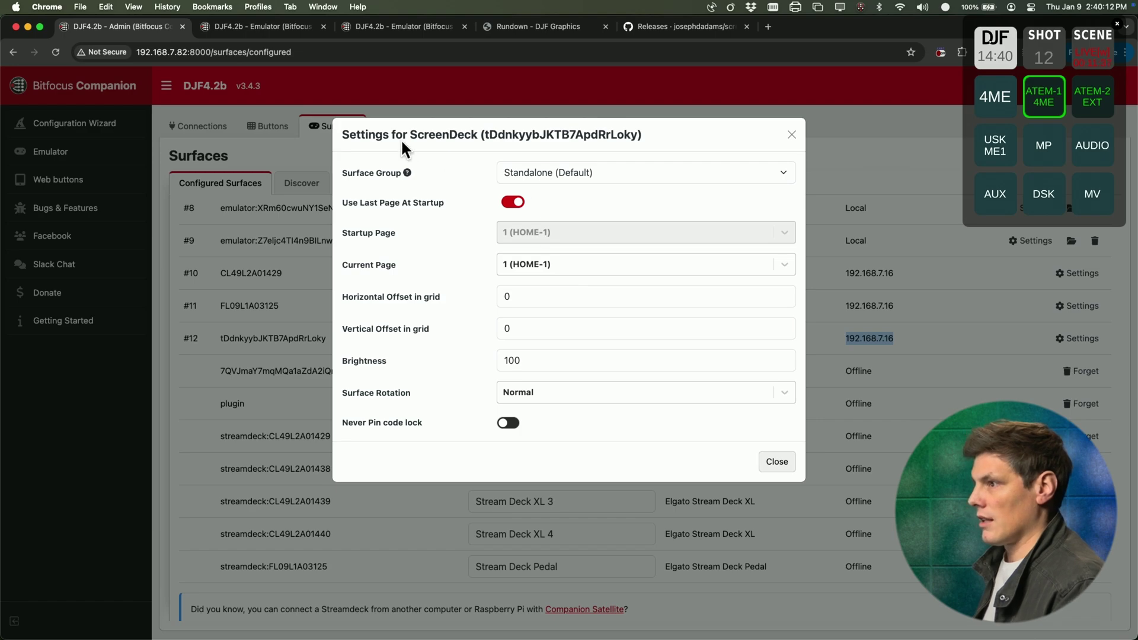
# Step: Set the ScreenDeck surface to page 96 (CLOCK) with horizontal grid offset 8
pyautogui.click(534, 264)
pyautogui.write('clock')
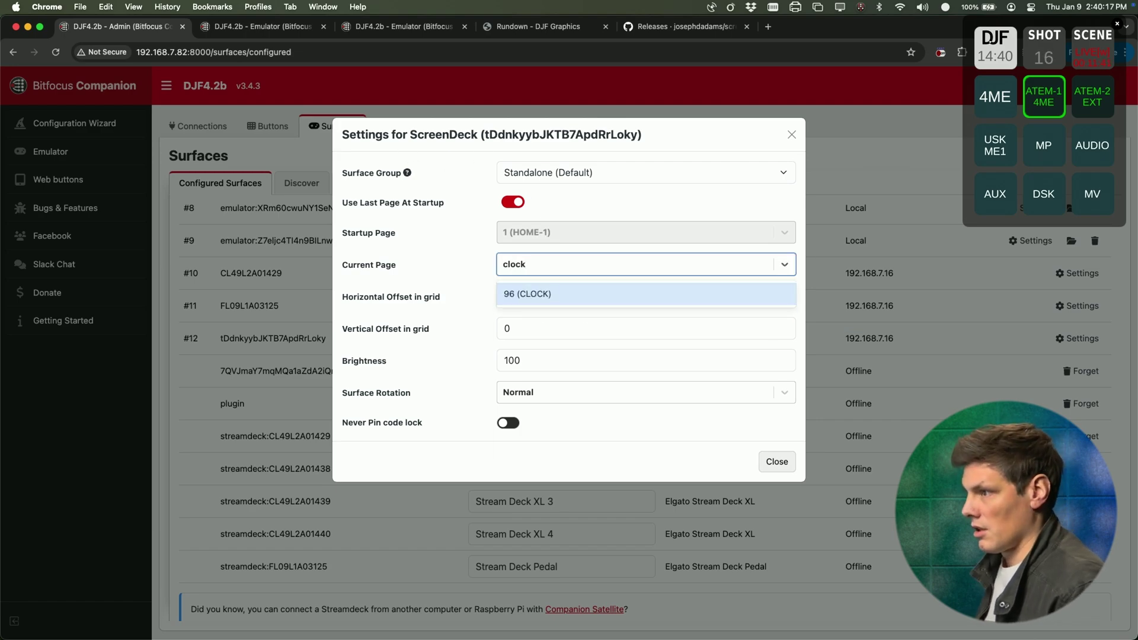
pyautogui.click(542, 294)
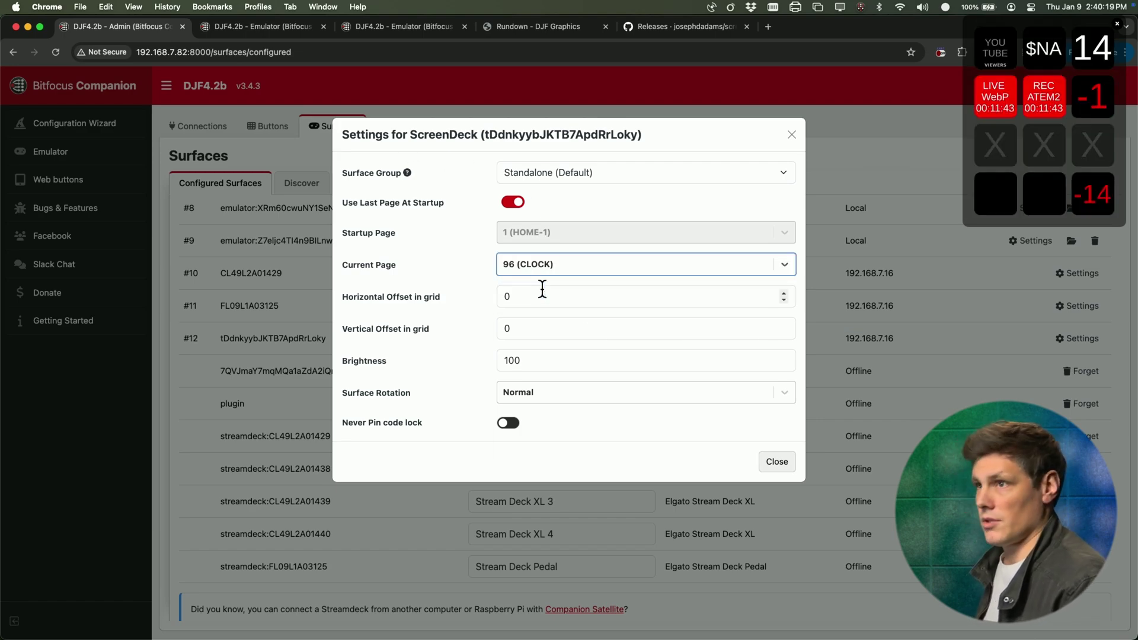
pyautogui.click(785, 292)
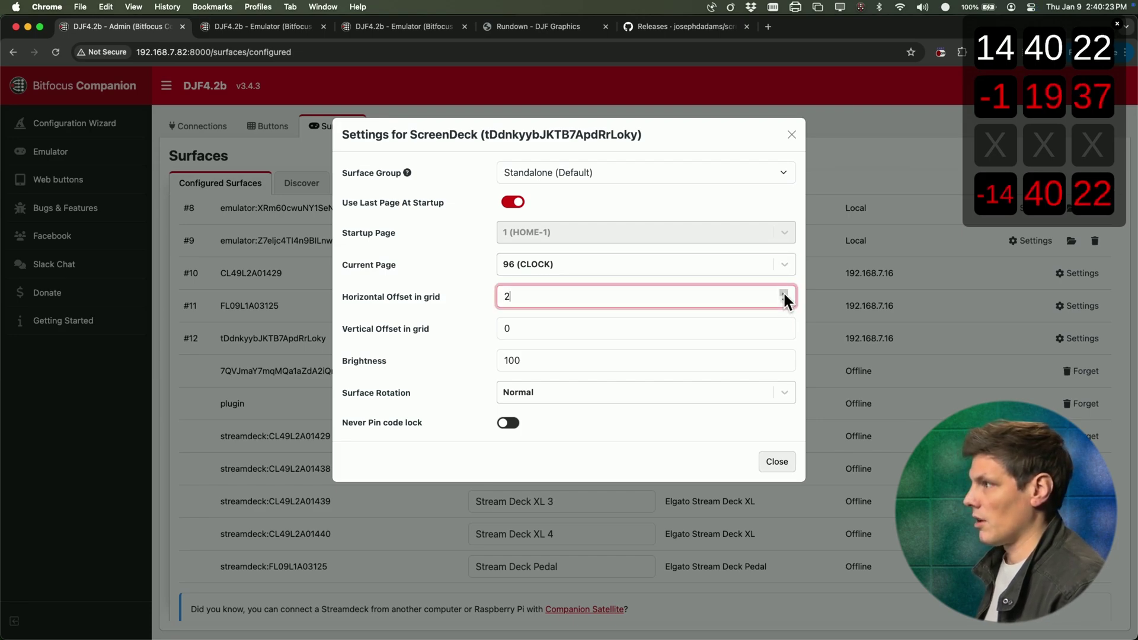
pyautogui.click(785, 293)
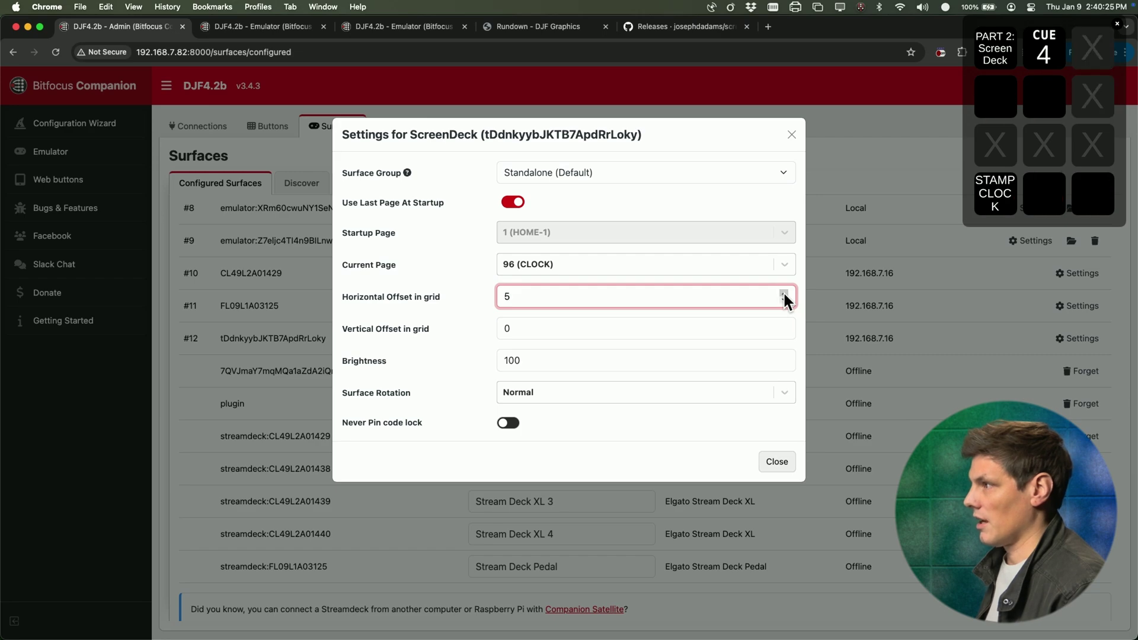
pyautogui.click(784, 292)
pyautogui.click(785, 293)
pyautogui.click(784, 292)
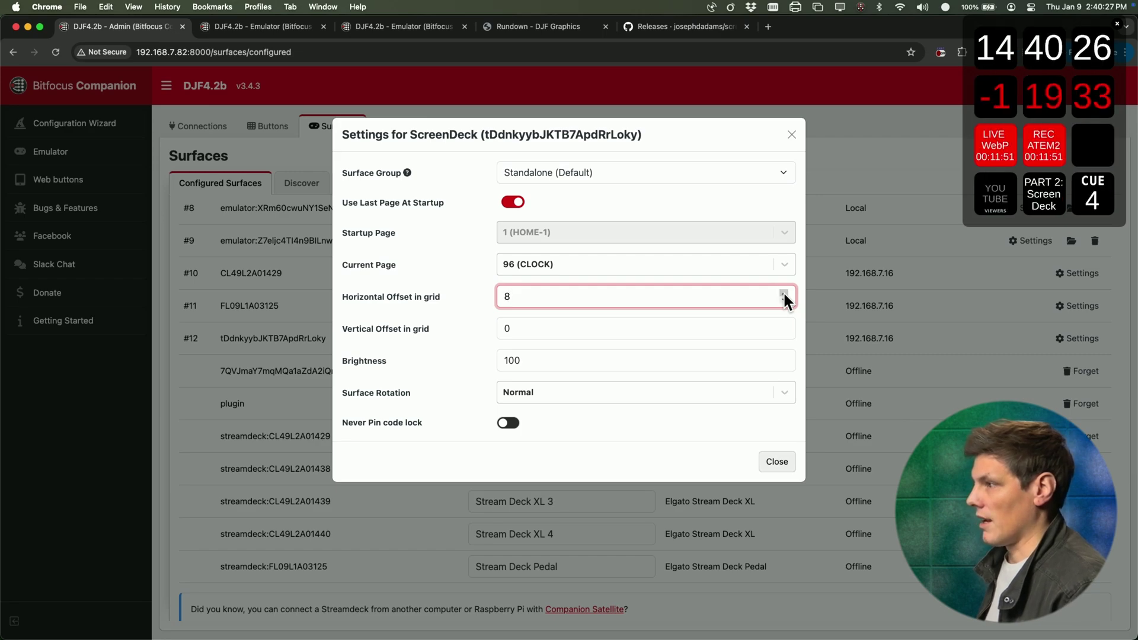